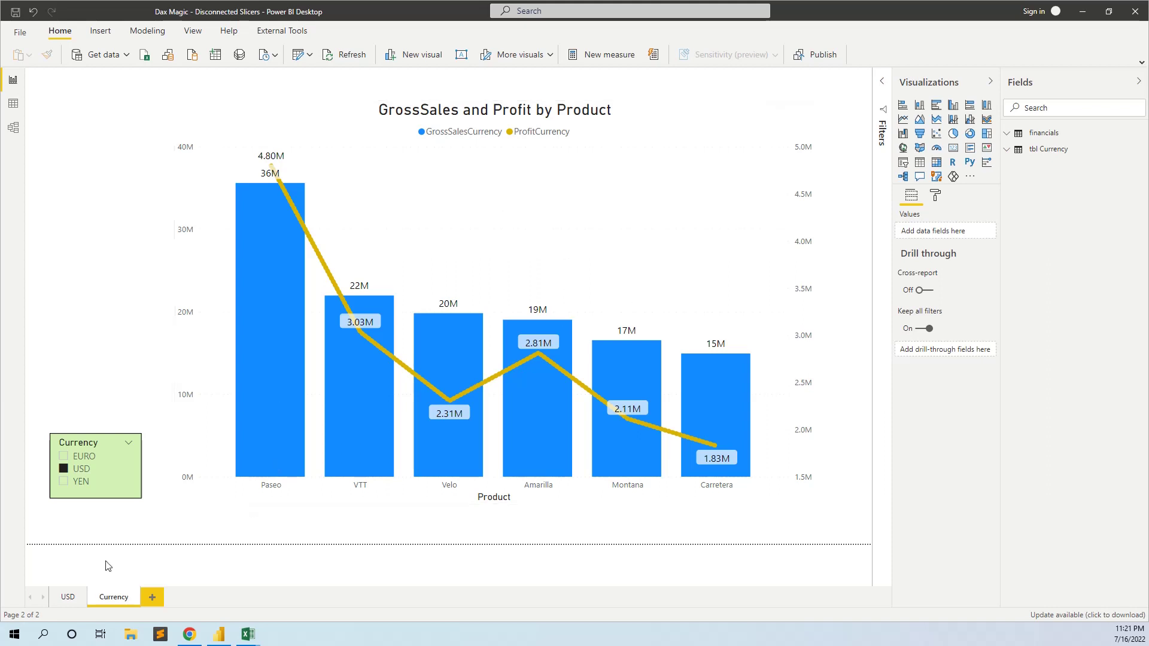
Show the USD report page, then bring up the Financial Sample.xlsx workbook in Excel.
click(67, 597)
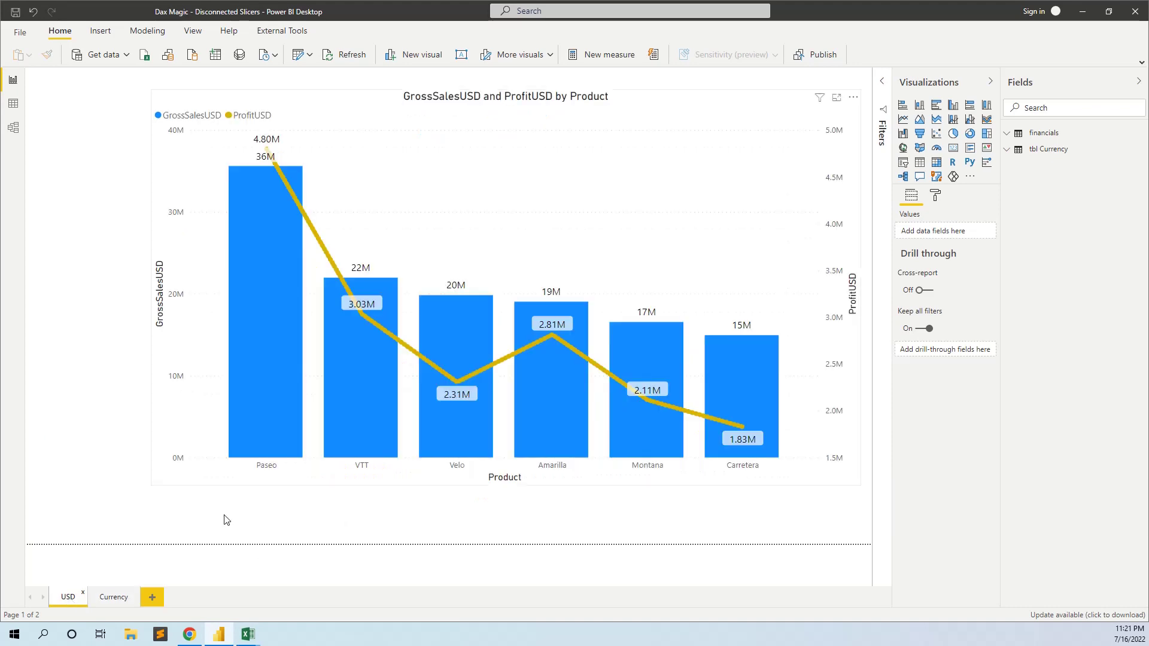
mouse_move(248, 635)
click(202, 591)
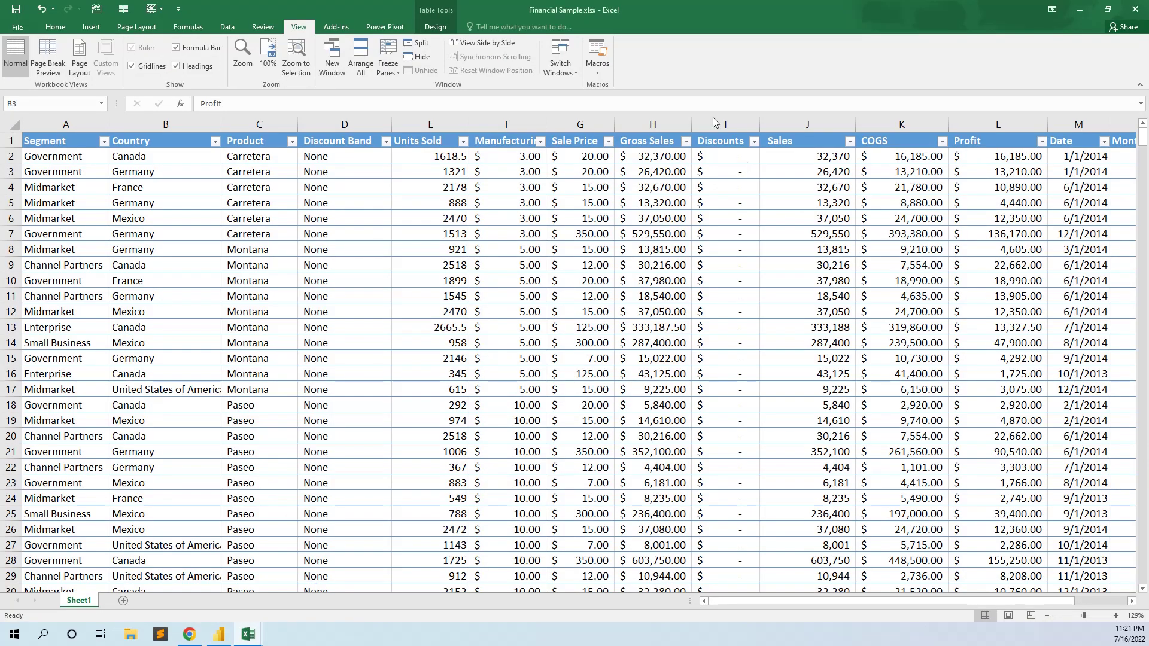
Select the Sales and Profit columns, then switch to the table currencies.xlsx workbook.
key(ctrl+space)
click(818, 138)
click(960, 136)
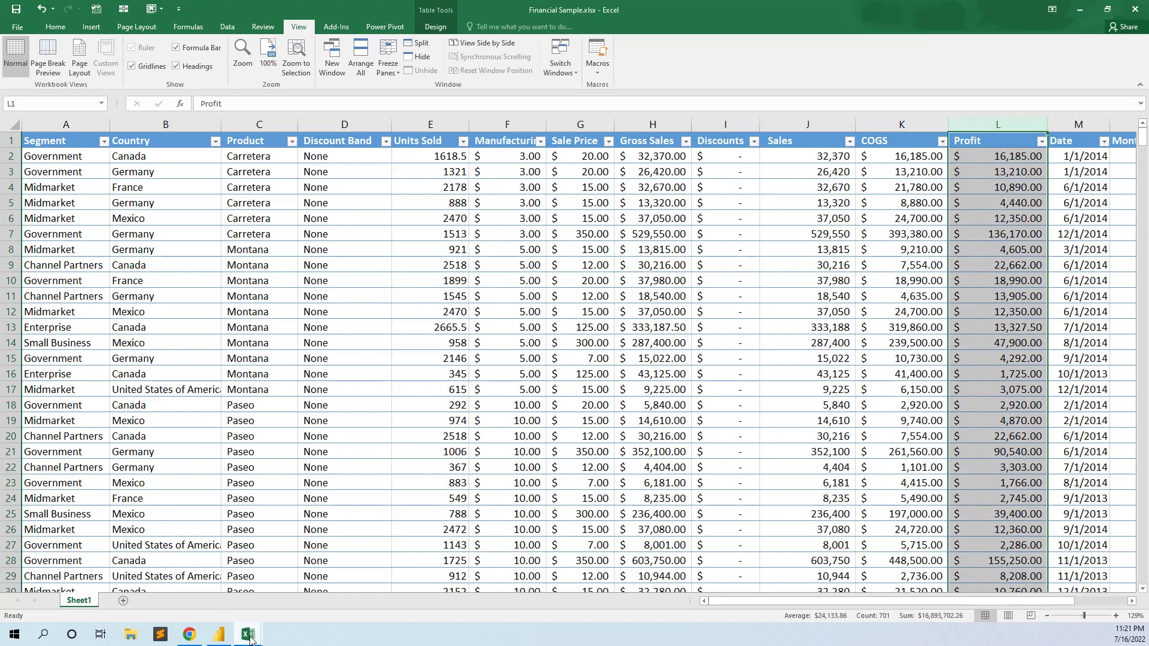
mouse_move(248, 634)
click(293, 614)
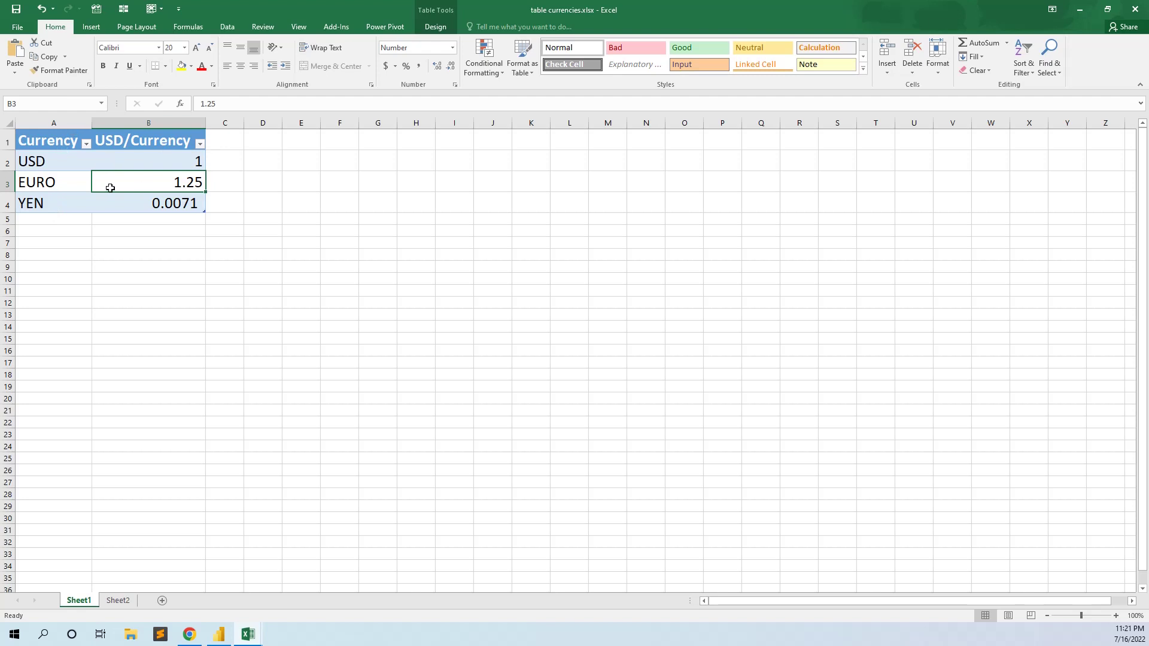
Inspect the Currency table's USD/Currency rates in B2:B4 (USD 1, EURO 1.25).
click(159, 143)
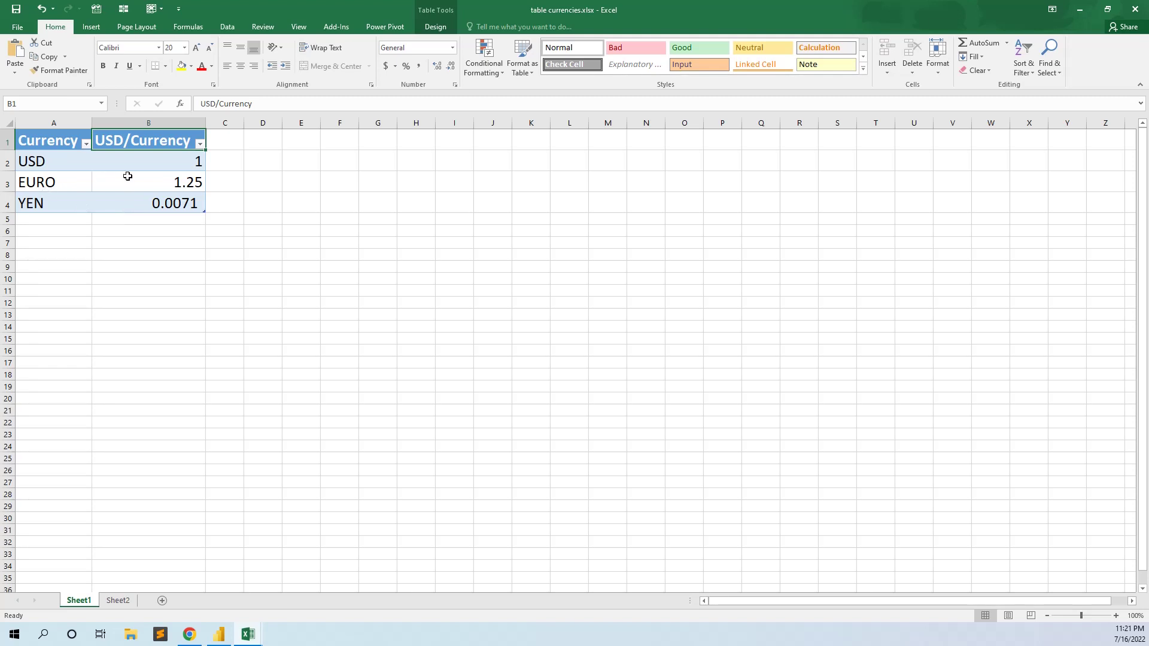
drag(148, 157, 198, 207)
click(151, 166)
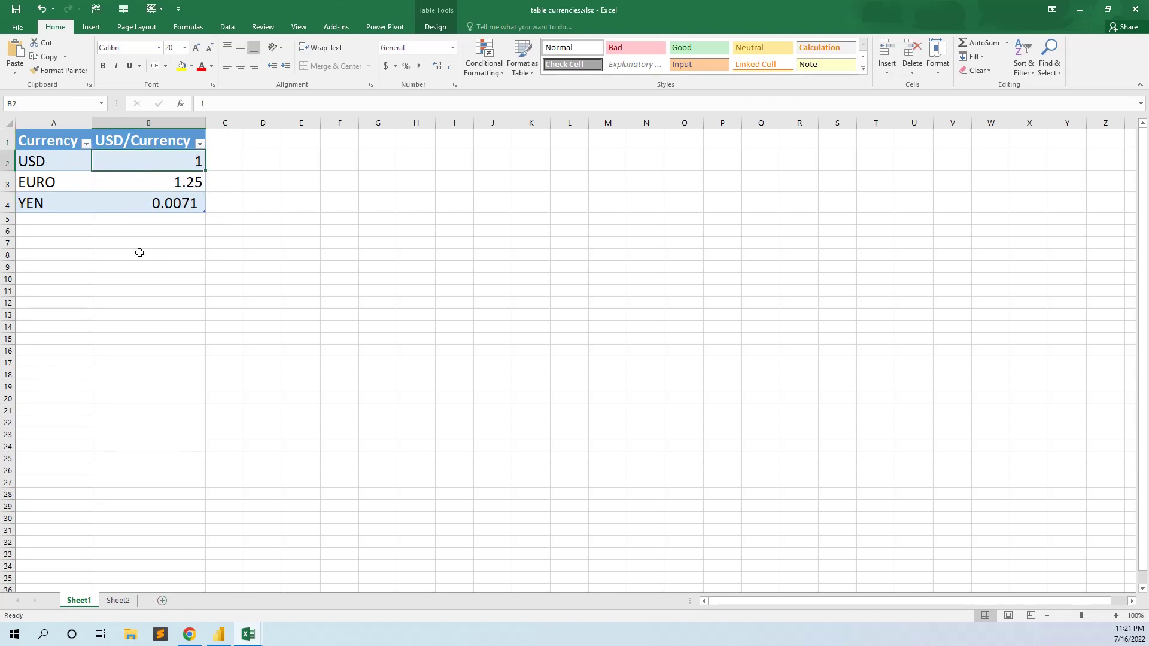
click(150, 183)
Check the Sheet2 rate calculation (=F5/G5 from the 0.8 eur rate), then return to Power BI.
click(118, 600)
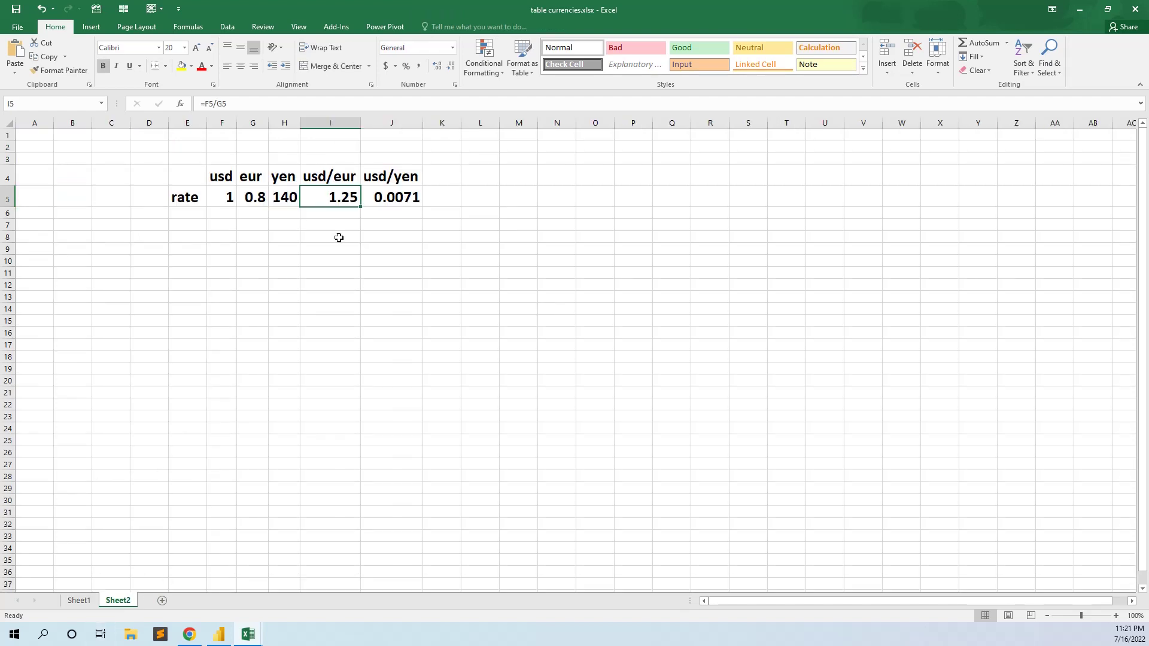
click(189, 196)
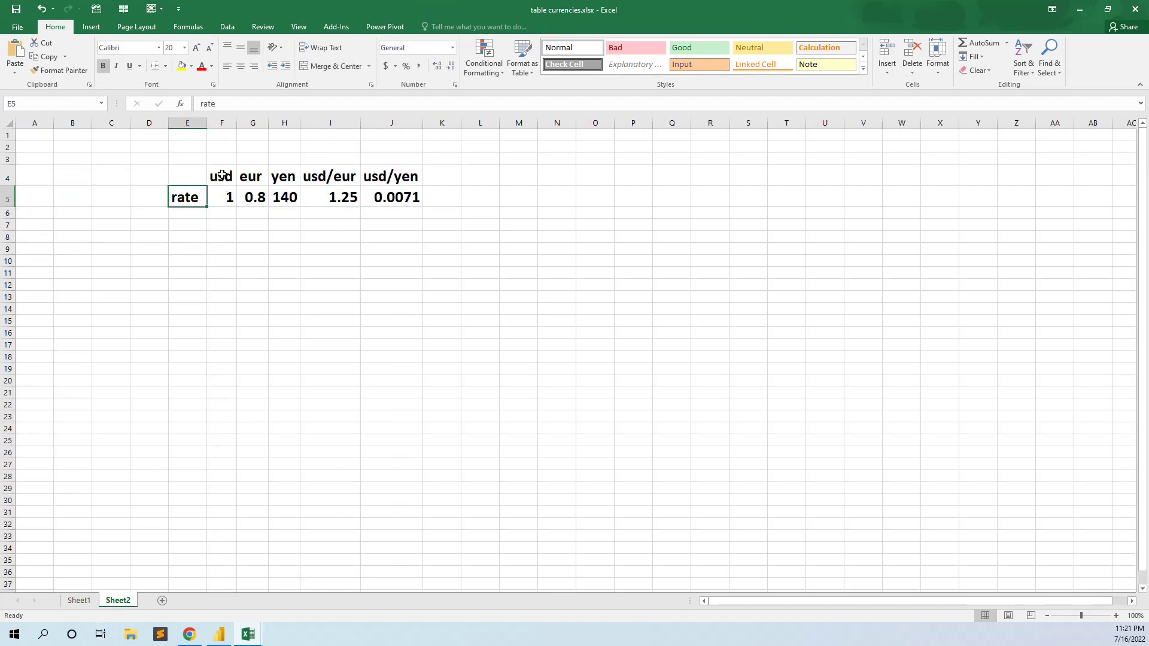
click(223, 196)
click(255, 198)
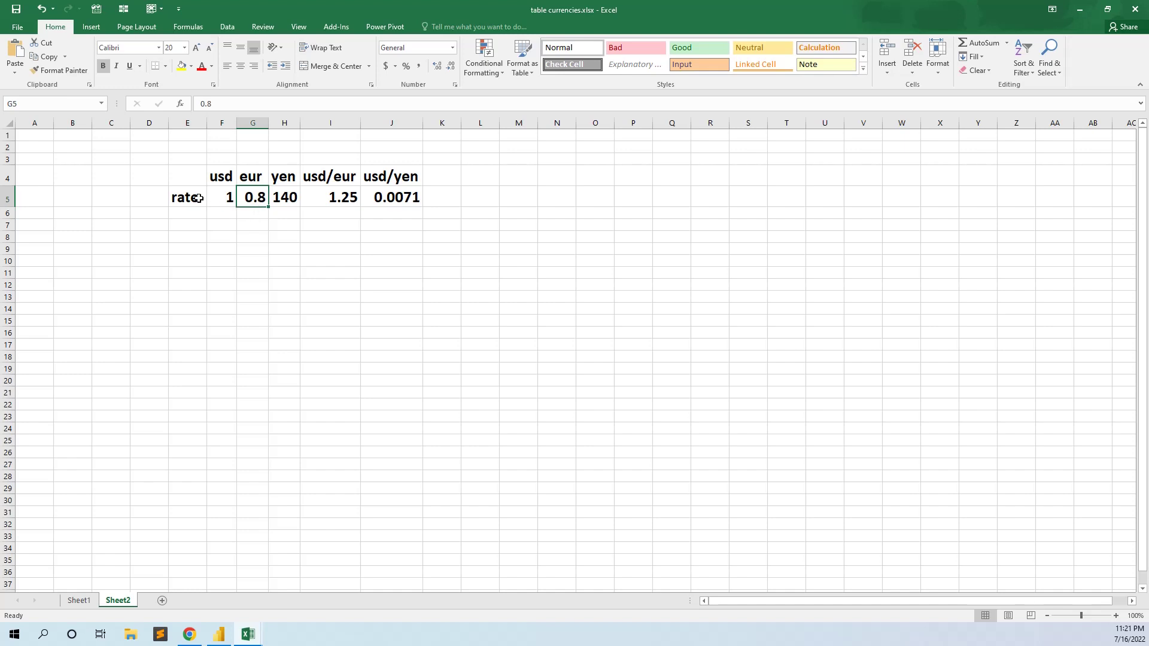
click(348, 201)
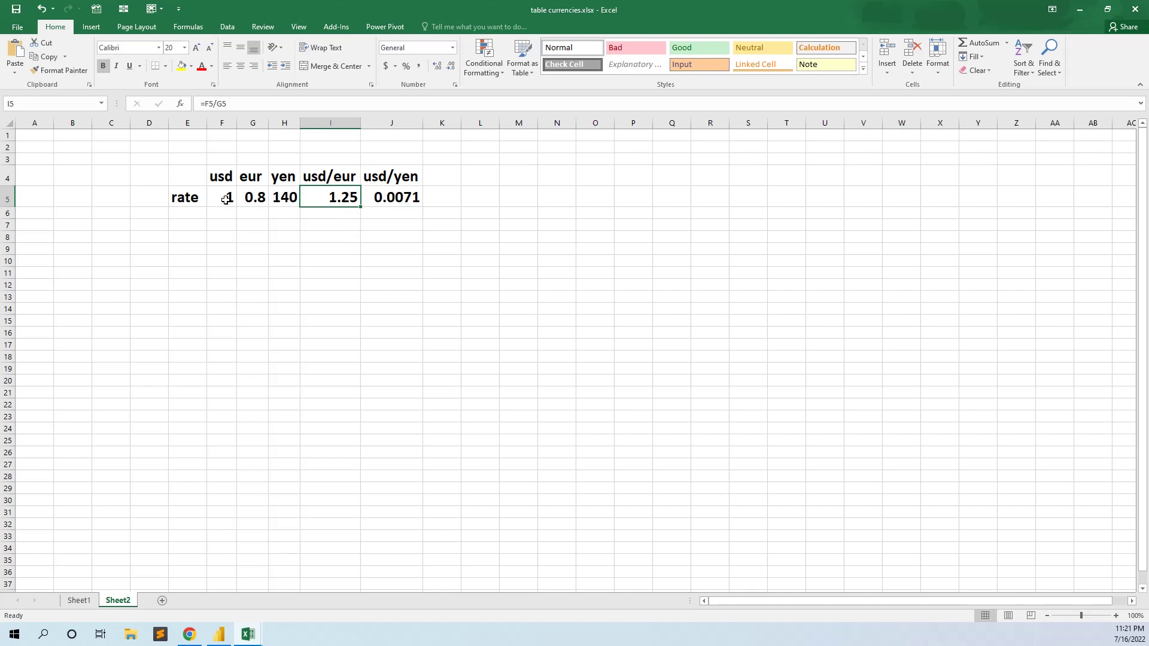
click(245, 202)
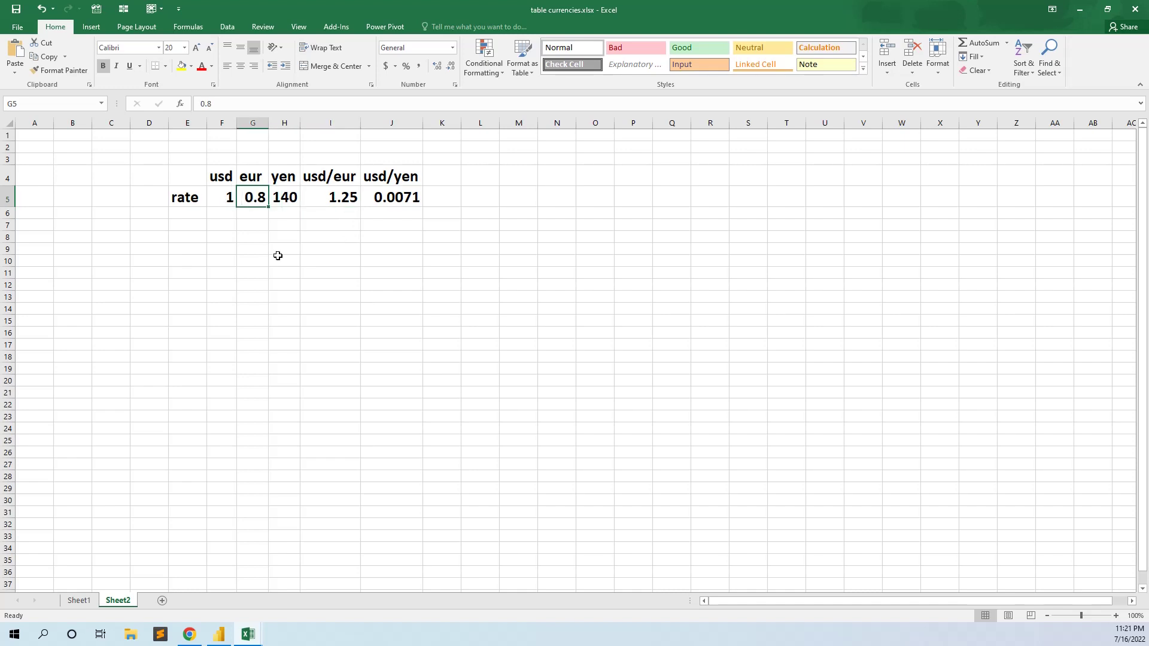
click(337, 202)
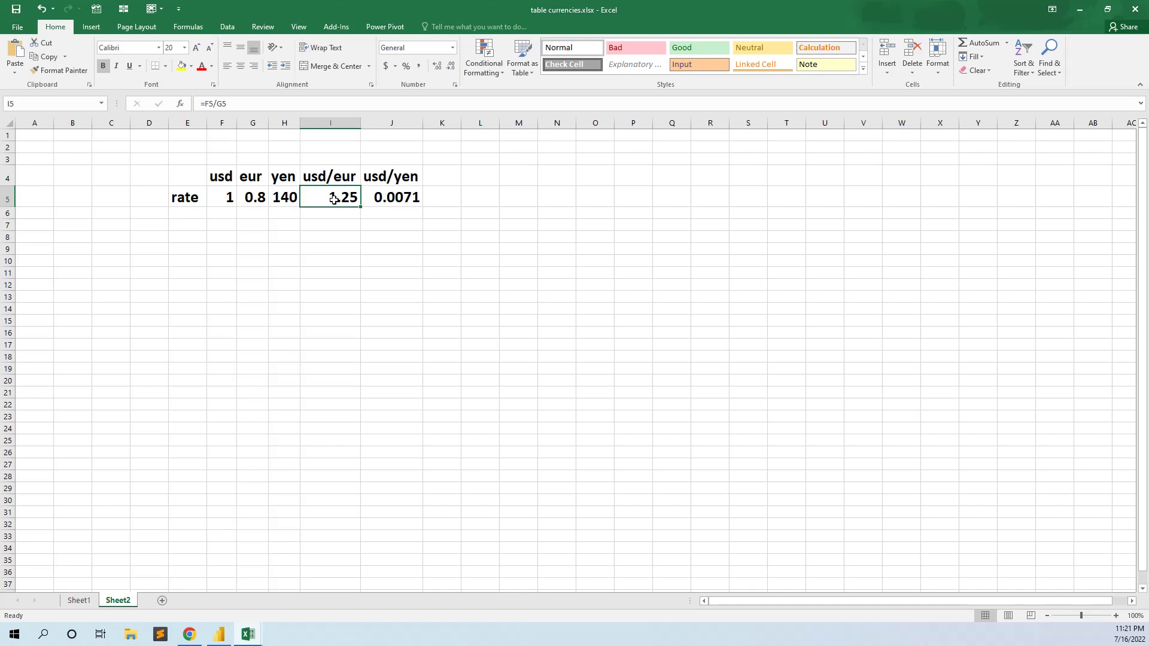
click(78, 601)
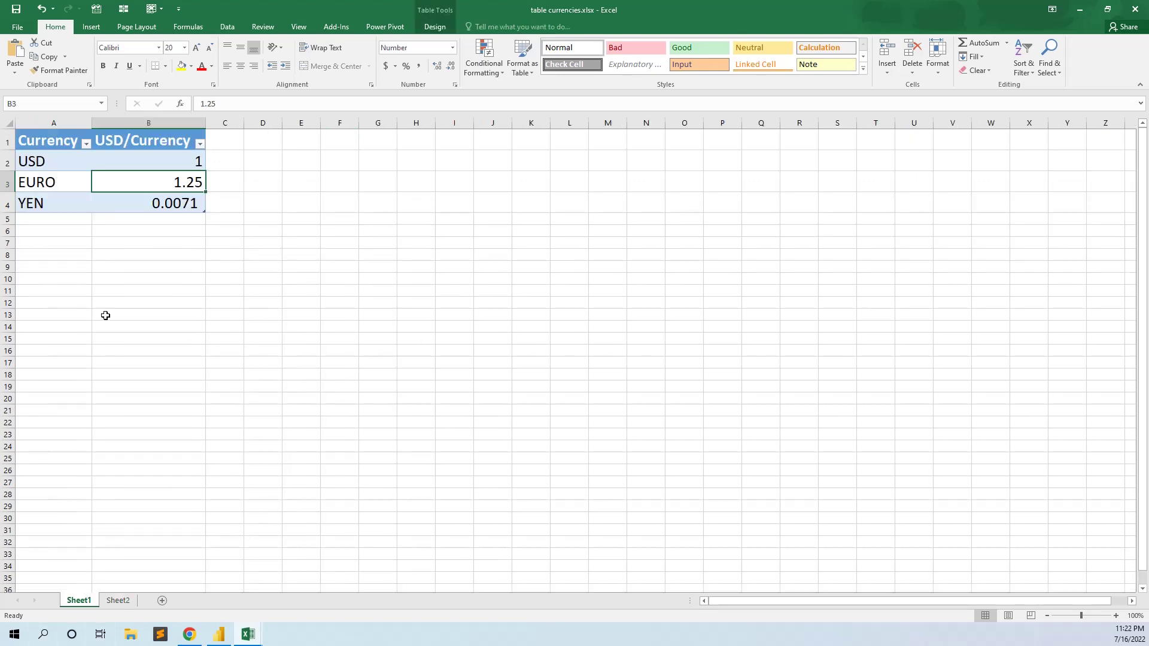
click(218, 635)
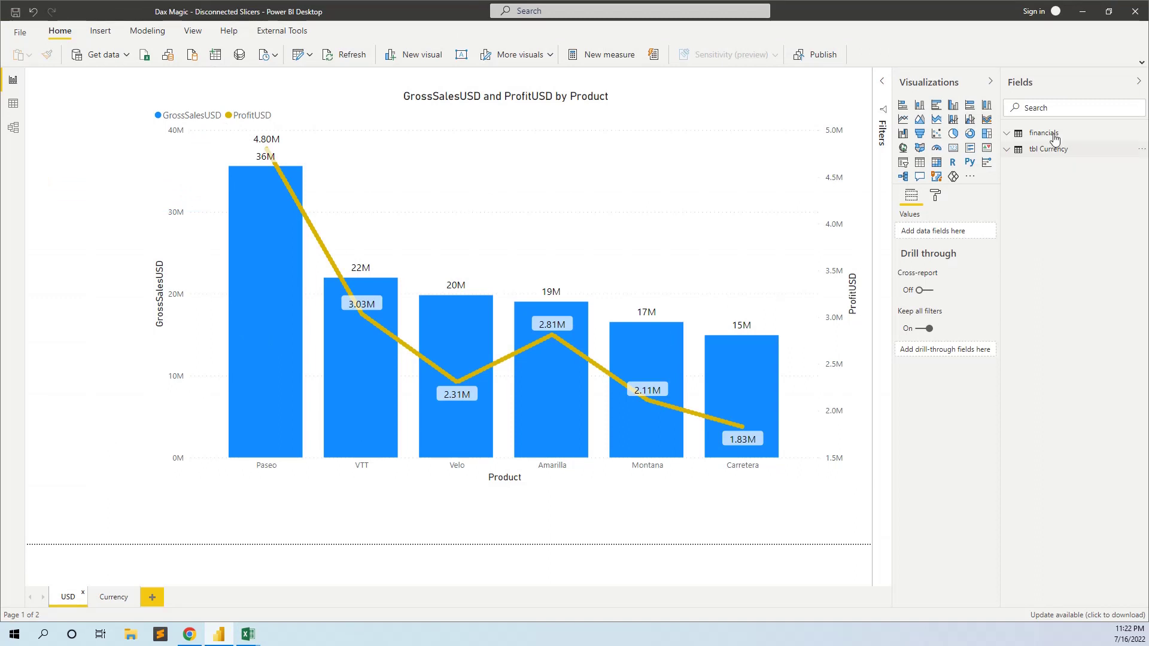
Expand the tbl Currency and financials tables in the Fields pane.
click(1141, 82)
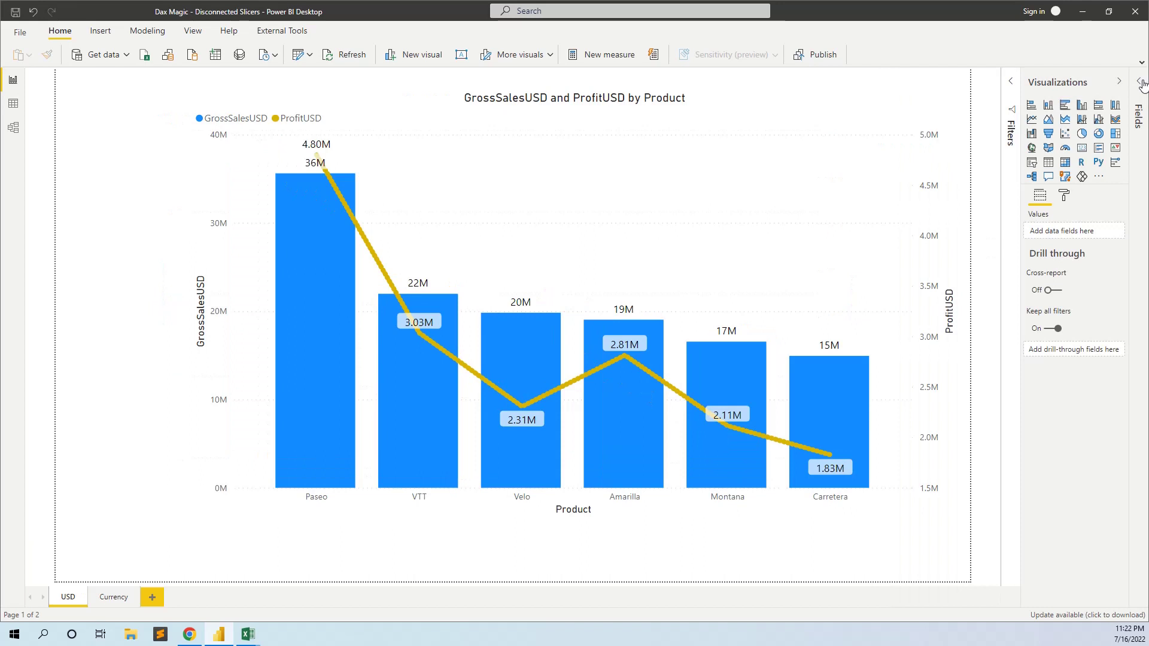
click(1141, 83)
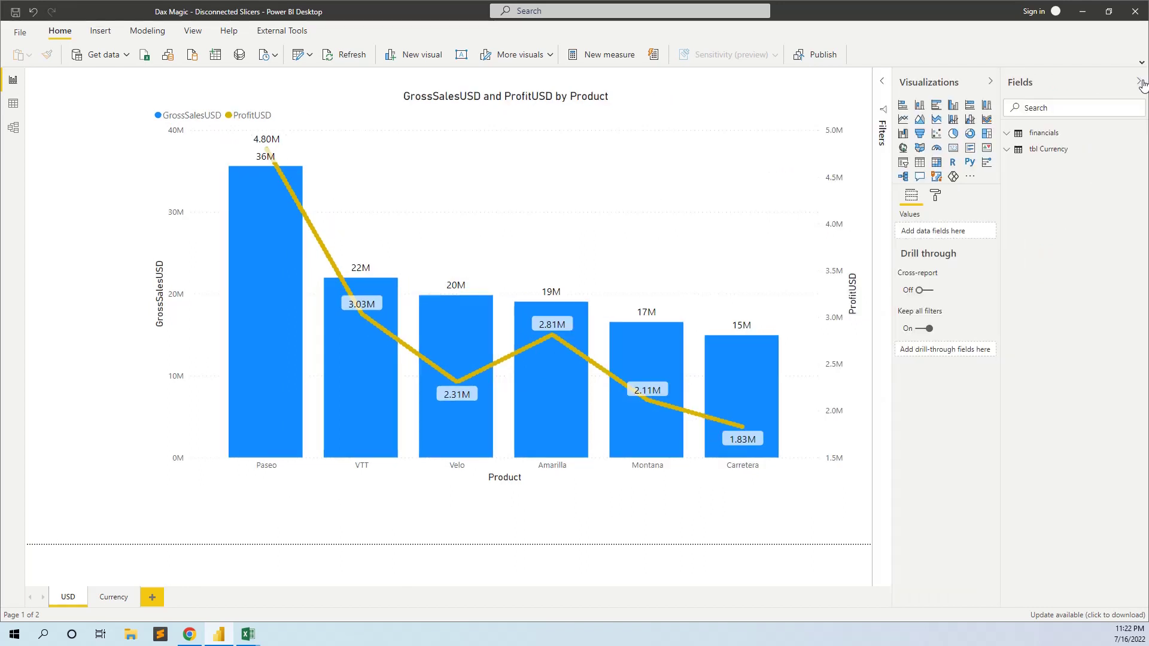
click(1063, 154)
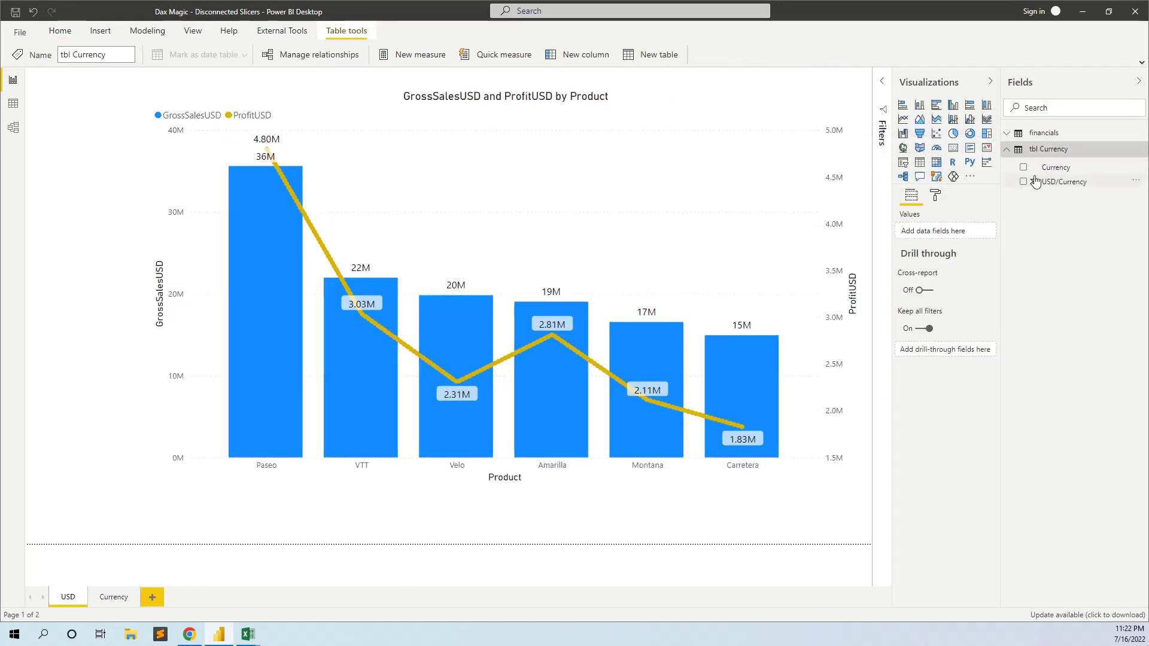
click(1005, 138)
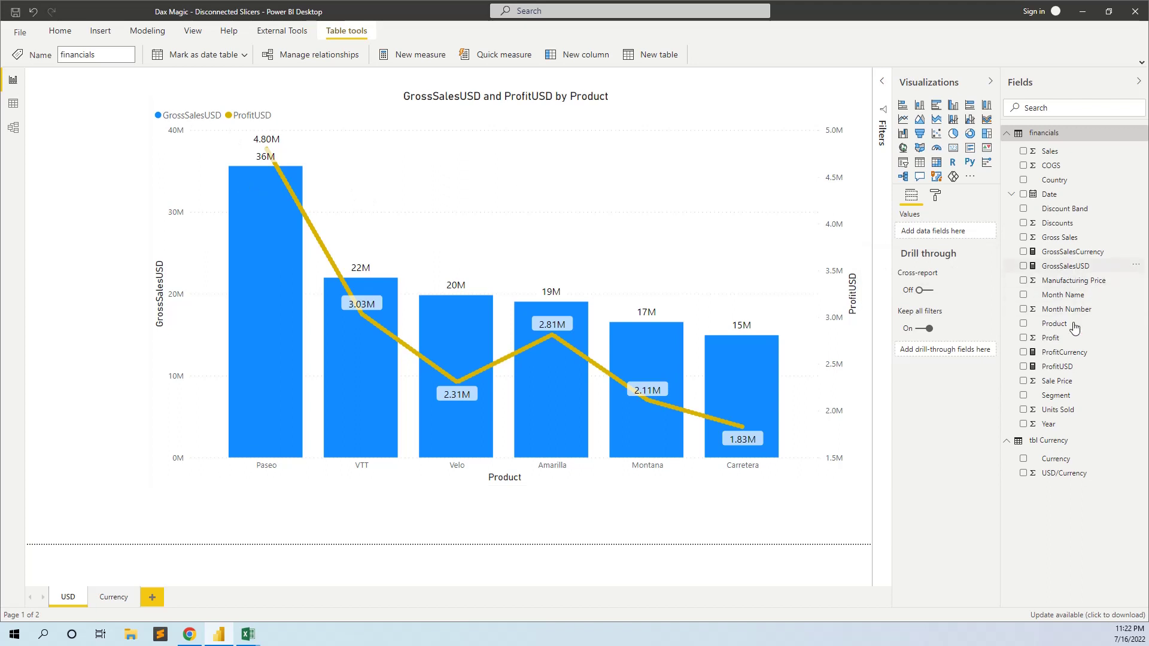
Review the GrossSalesUSD, ProfitCurrency and ProfitUSD DAX formulas, then show the Currency page.
click(1066, 266)
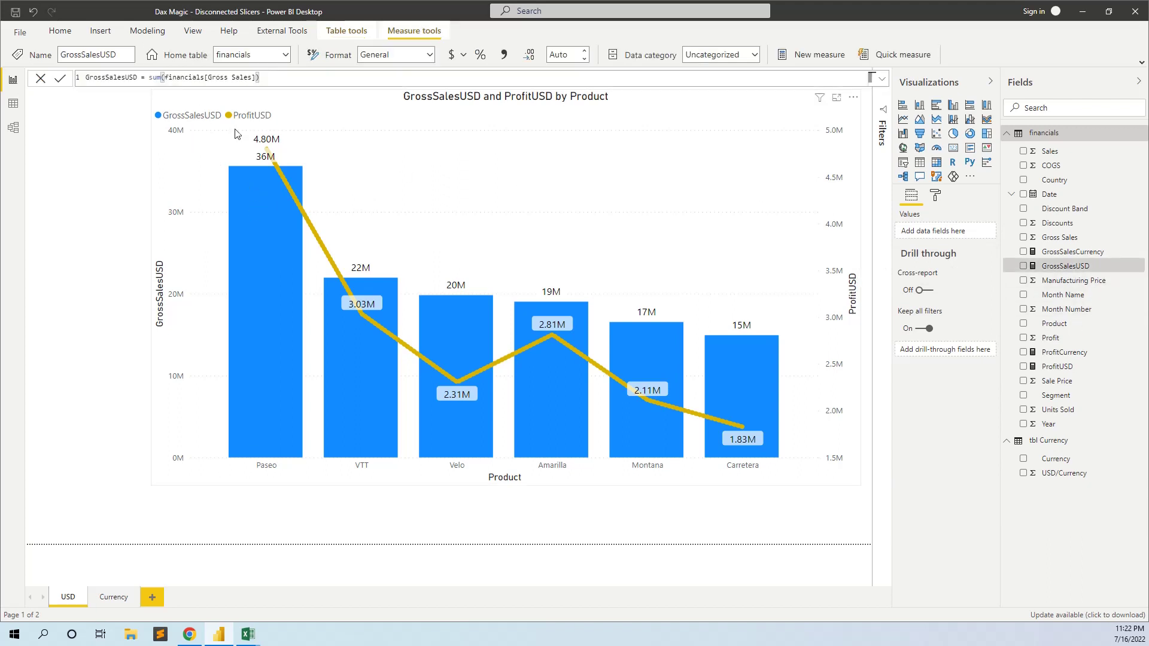
click(1069, 354)
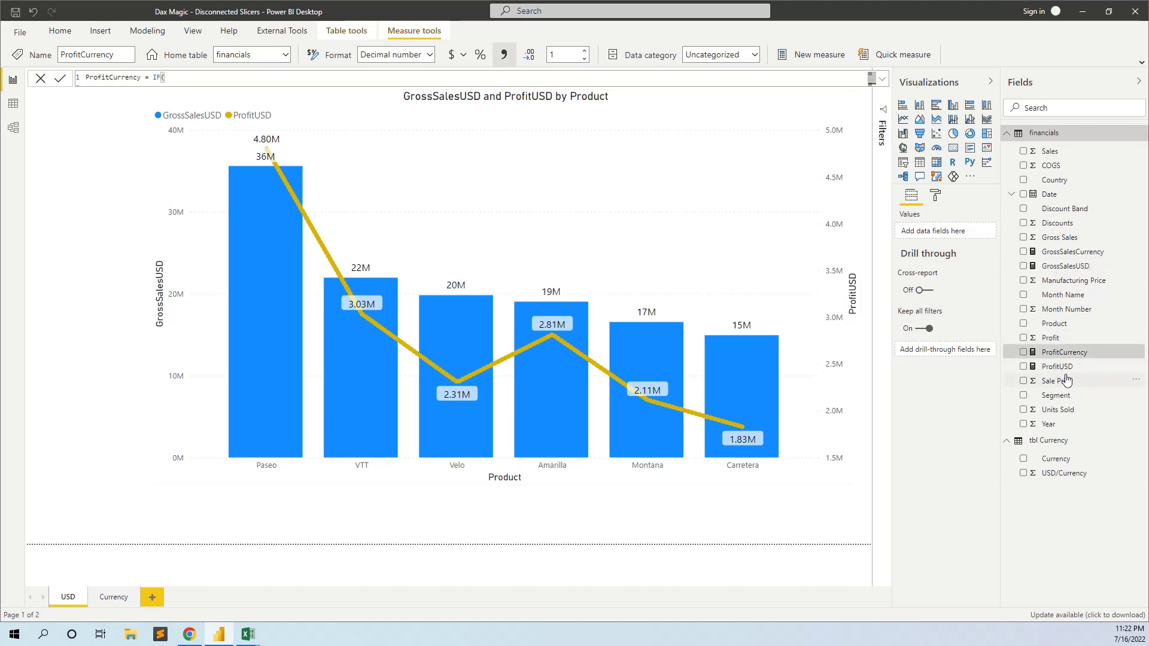
click(1065, 372)
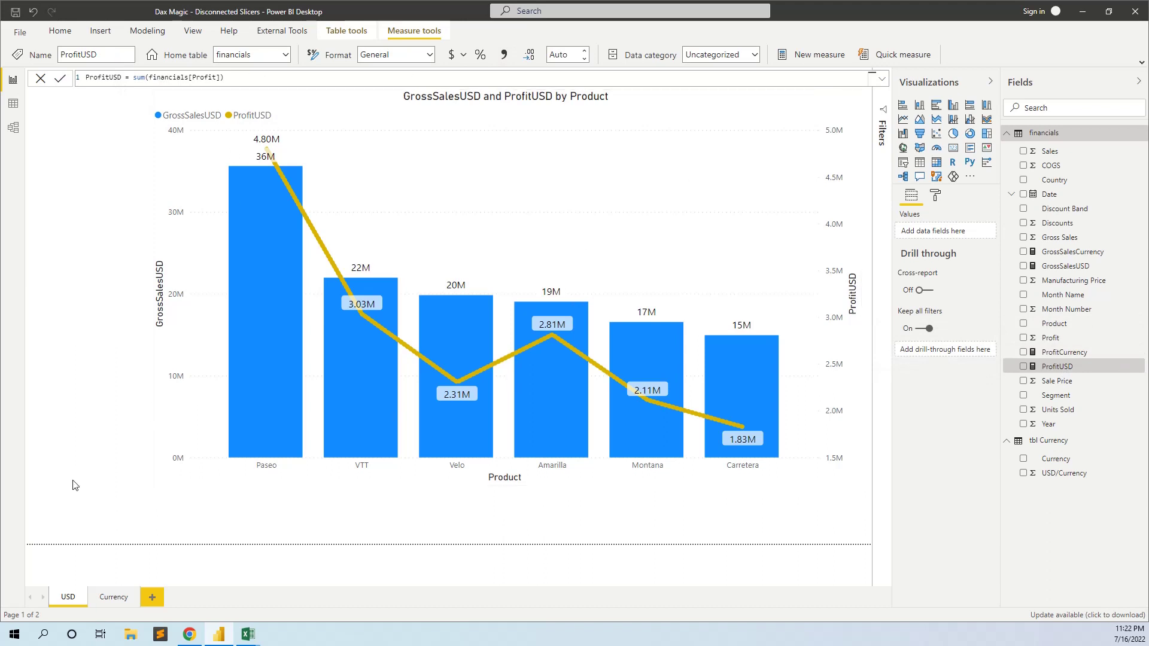
click(117, 601)
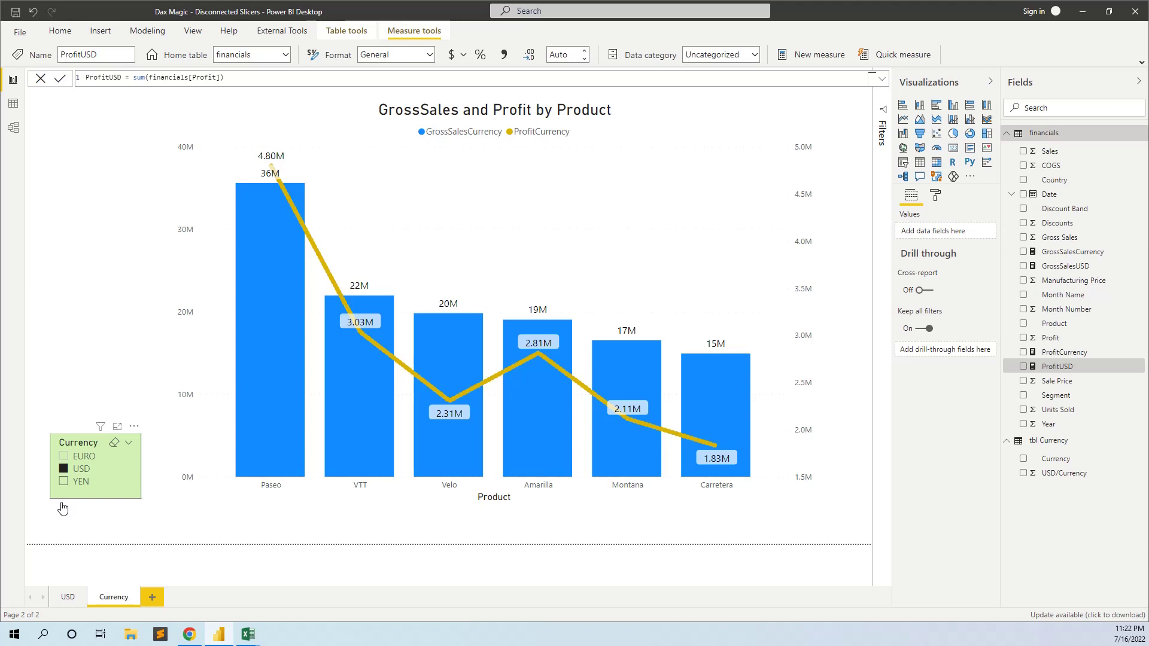
Set the Currency slicer to EURO and select the combo chart to view its fields.
click(64, 482)
click(64, 458)
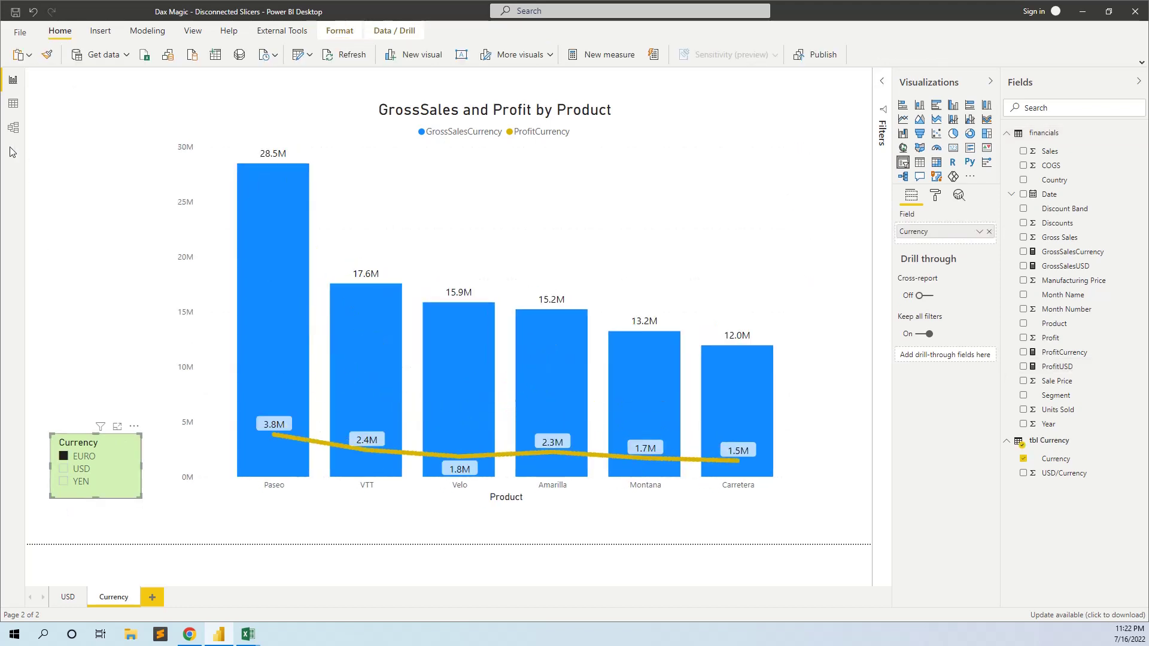
click(13, 127)
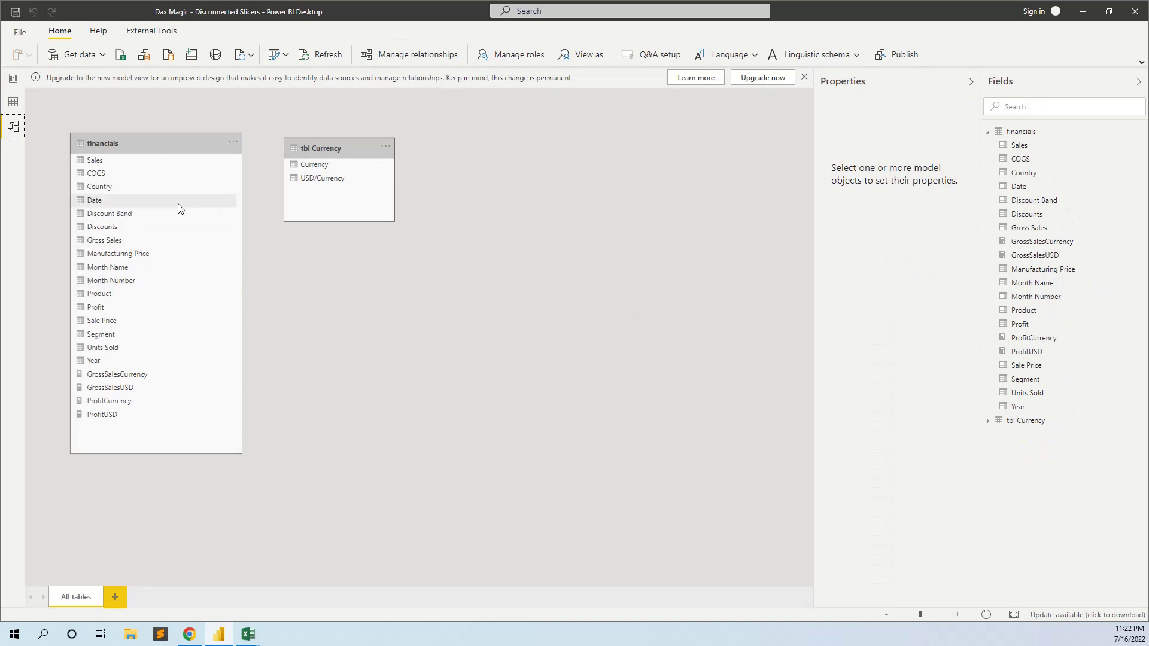
click(13, 79)
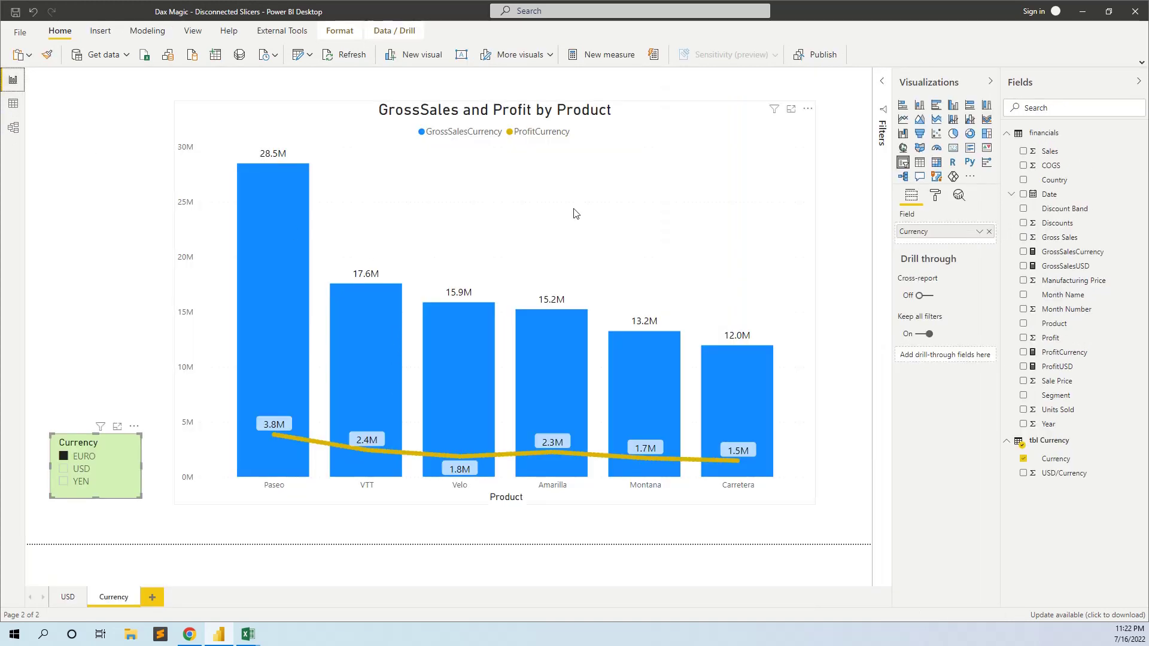
click(712, 202)
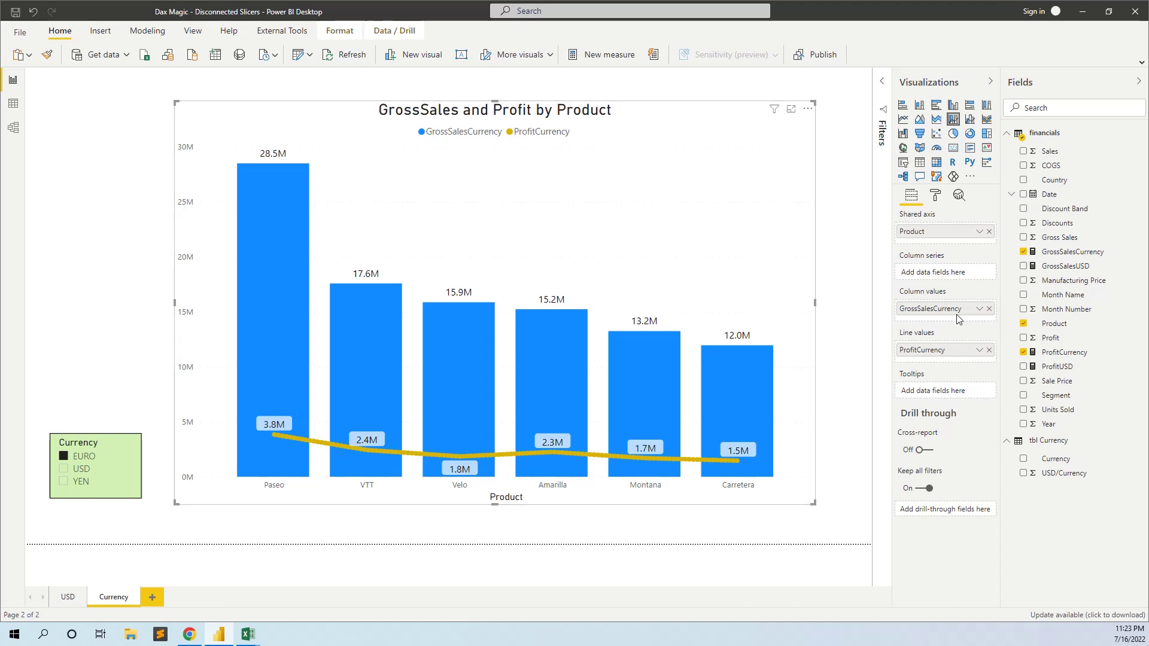
click(1087, 257)
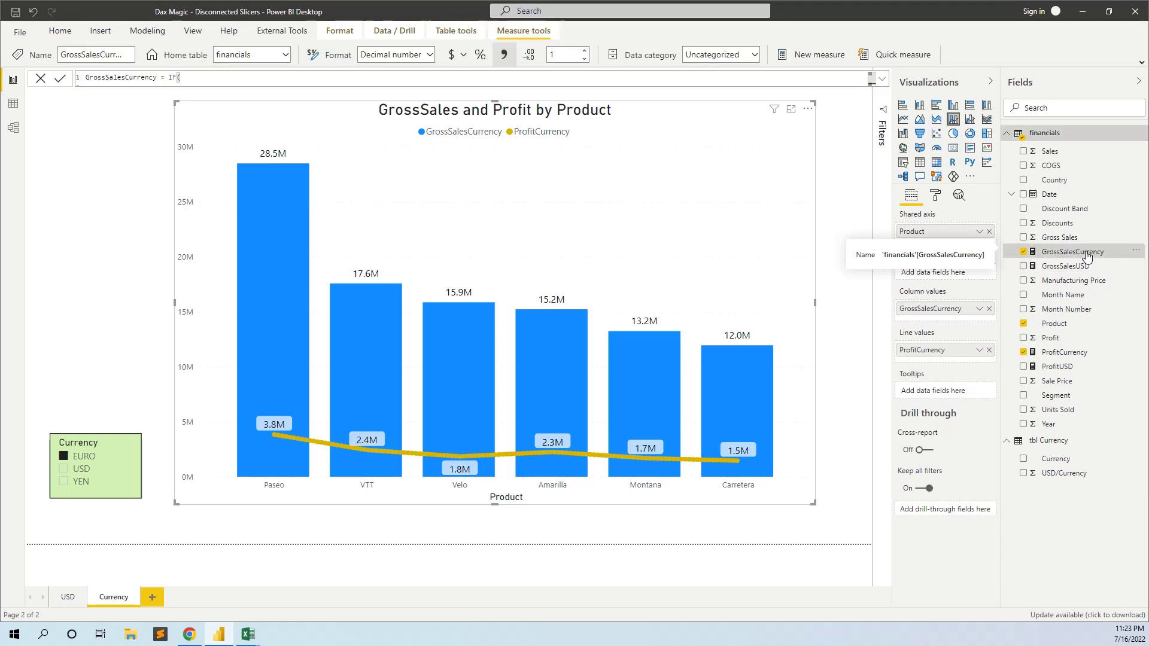
click(882, 79)
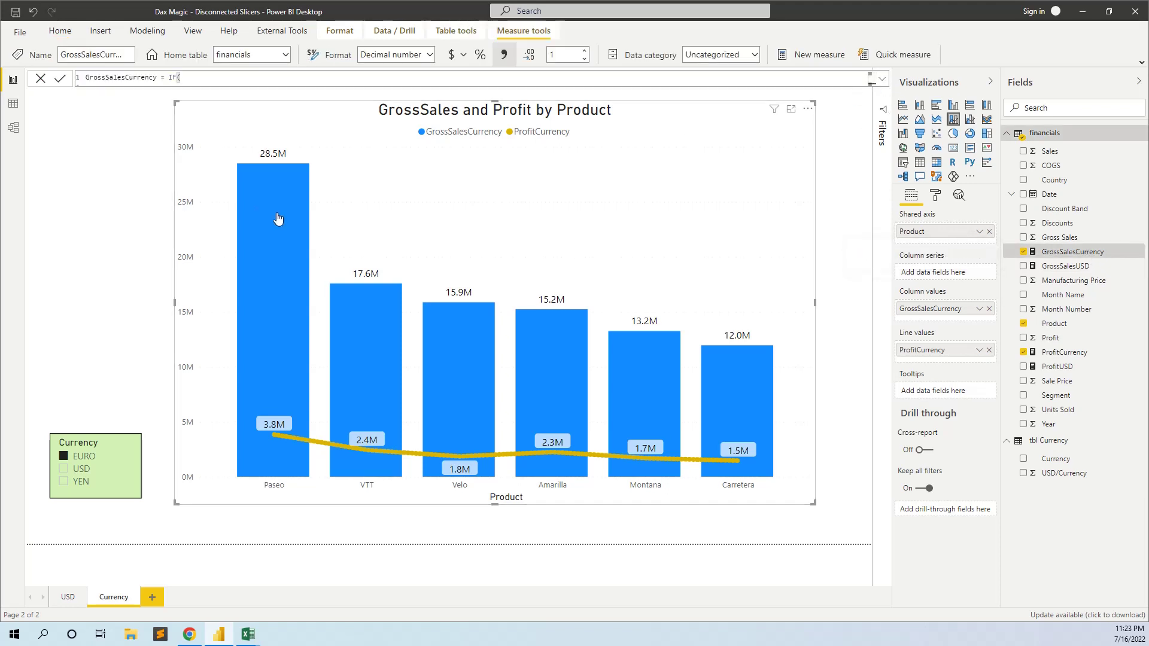
mouse_move(241, 190)
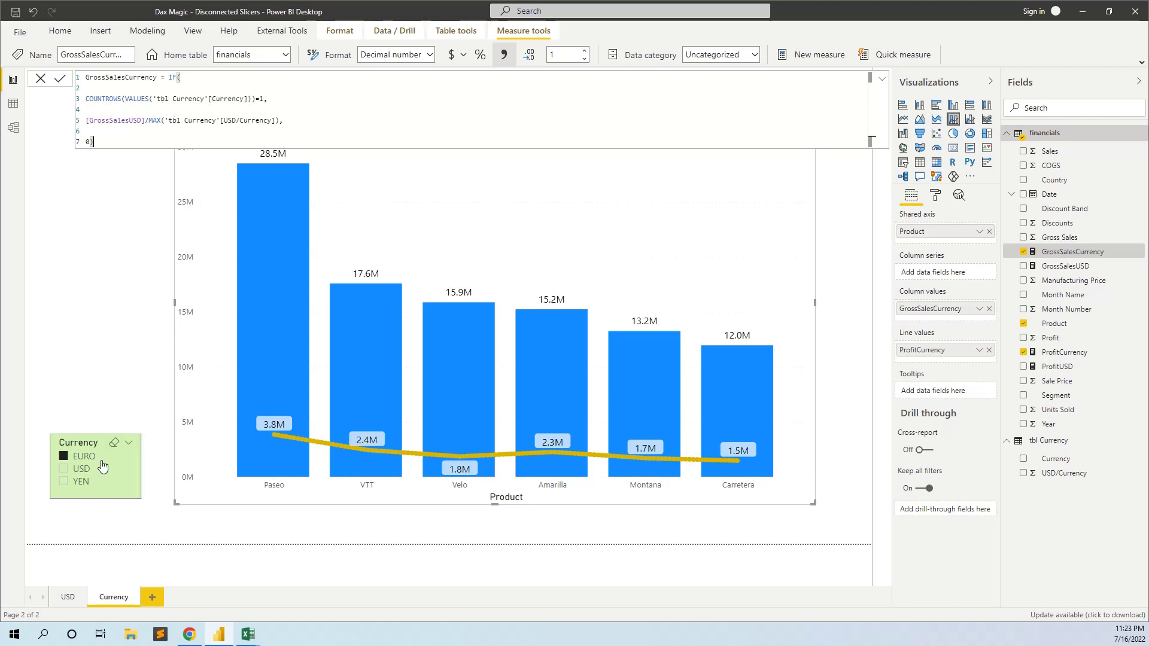
click(64, 458)
click(66, 472)
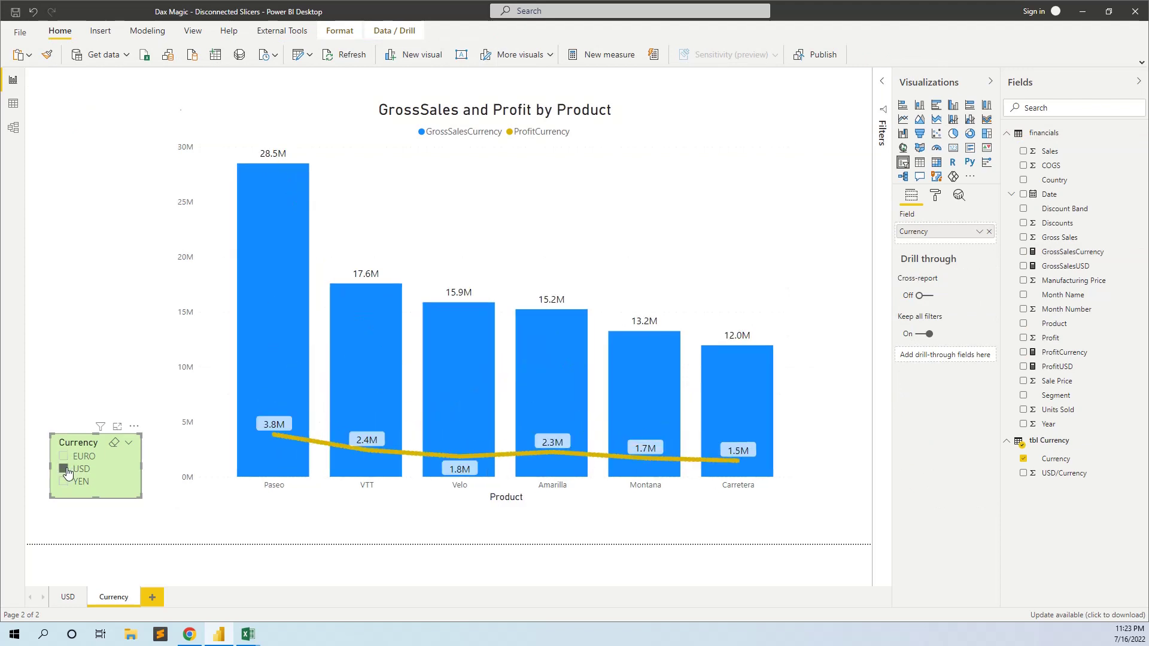
click(65, 460)
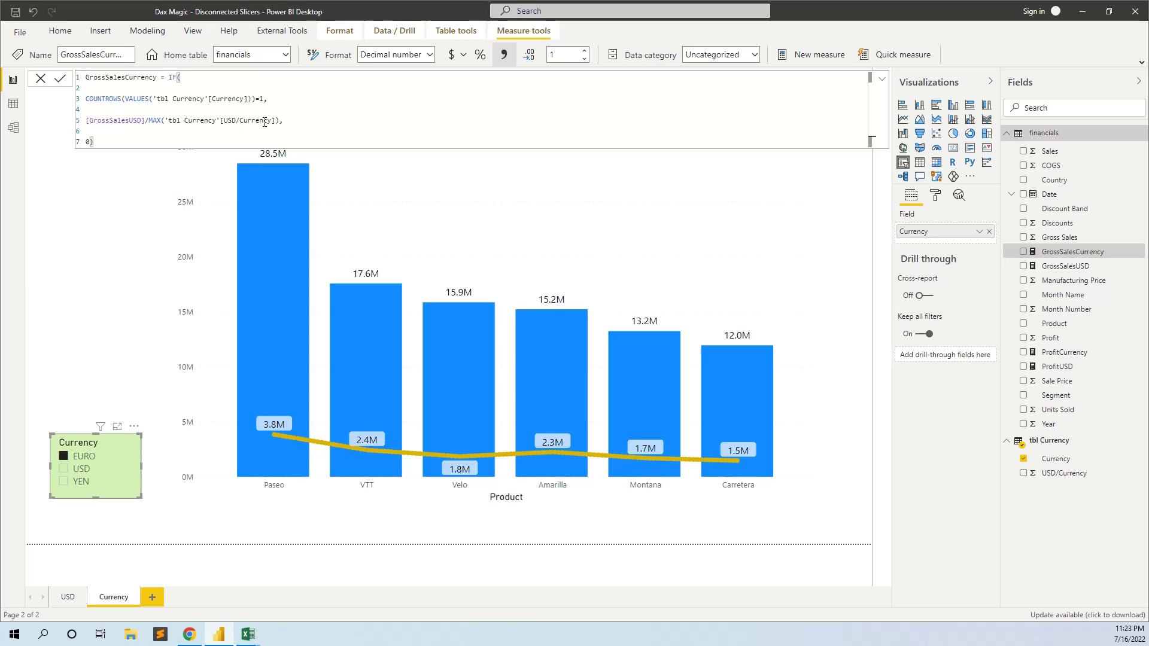
click(64, 470)
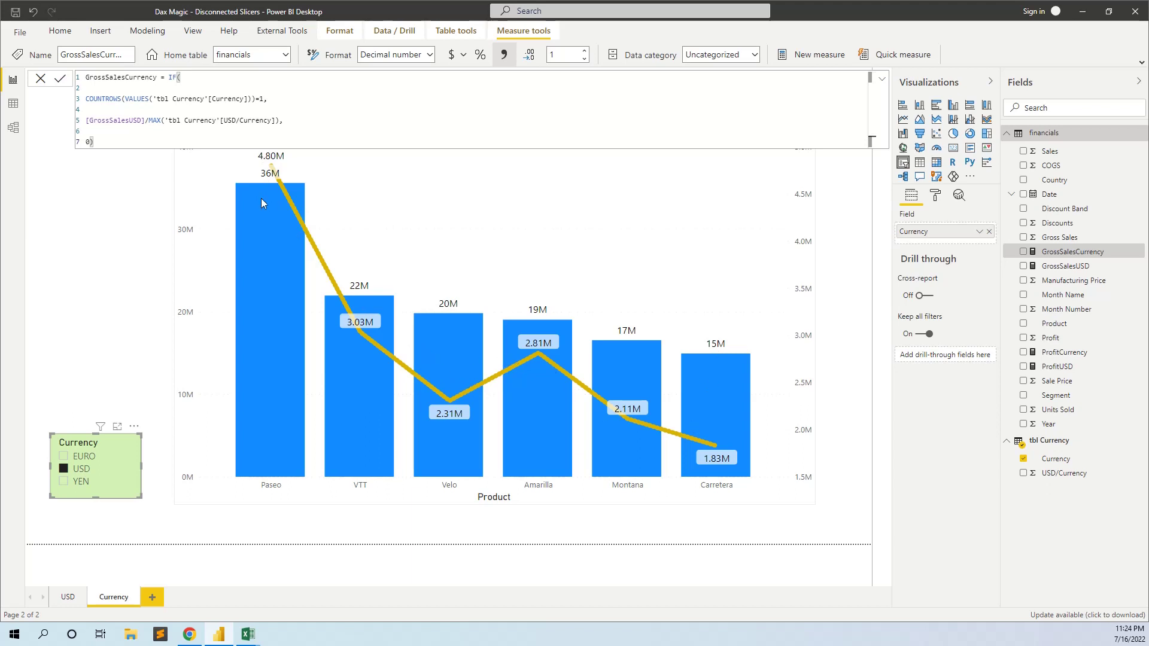
click(64, 456)
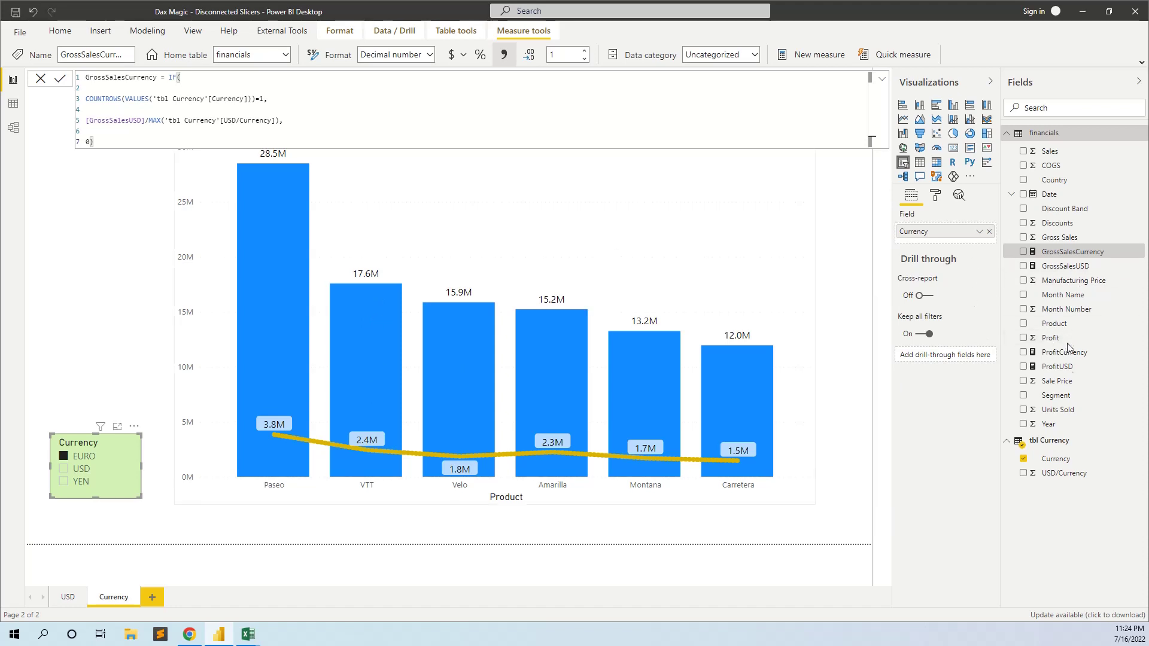
click(815, 356)
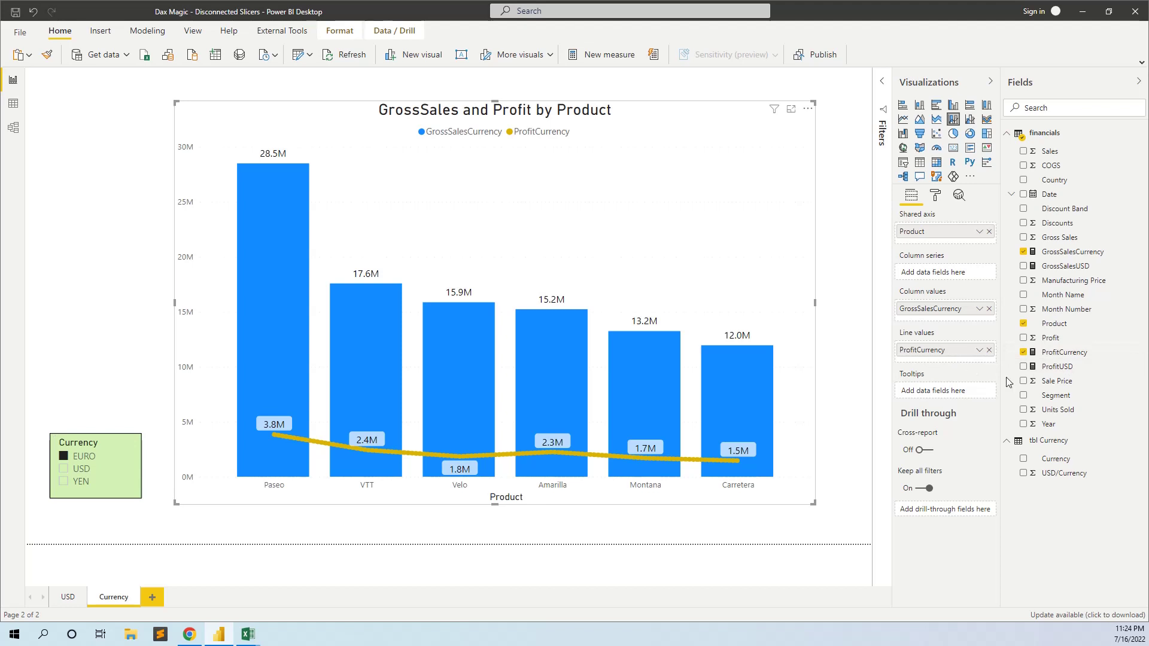
Check the ProfitCurrency formula and set the Currency slicer back to USD.
click(1069, 353)
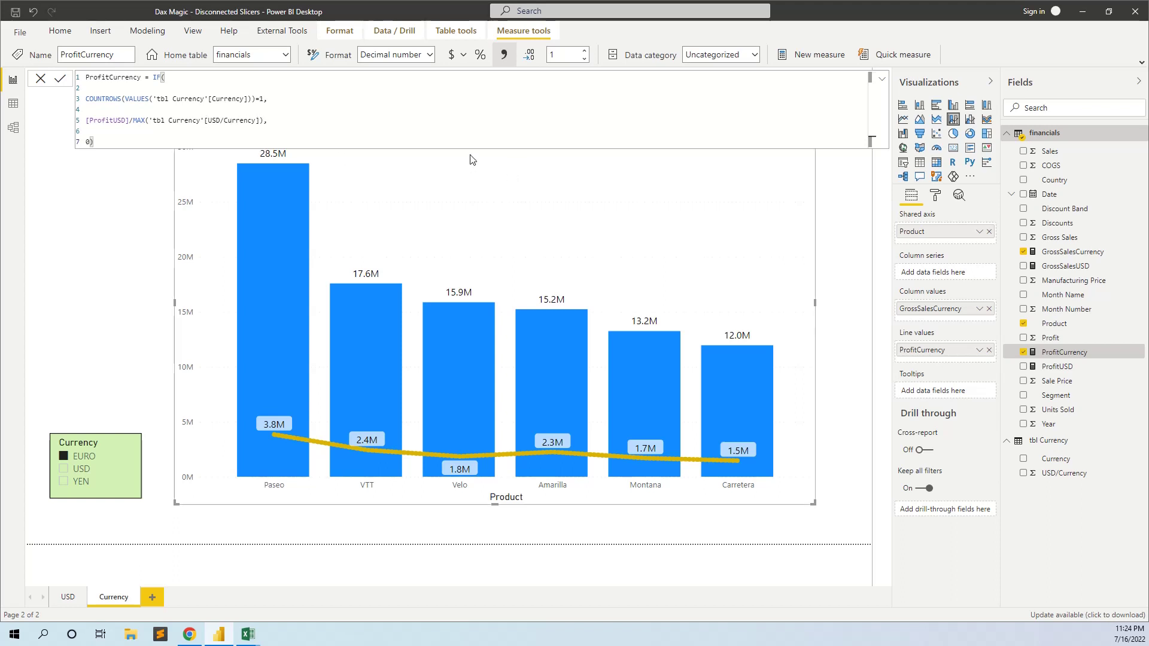
click(64, 470)
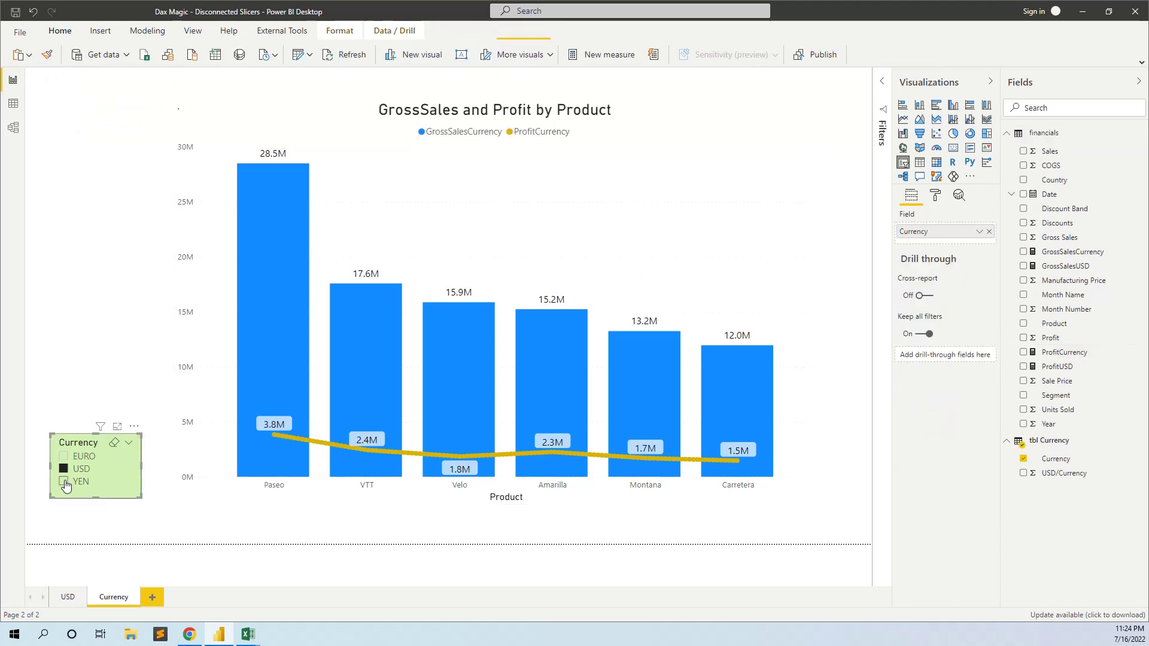
Choose YEN in the Currency slicer so sales and profit show in billions.
click(65, 482)
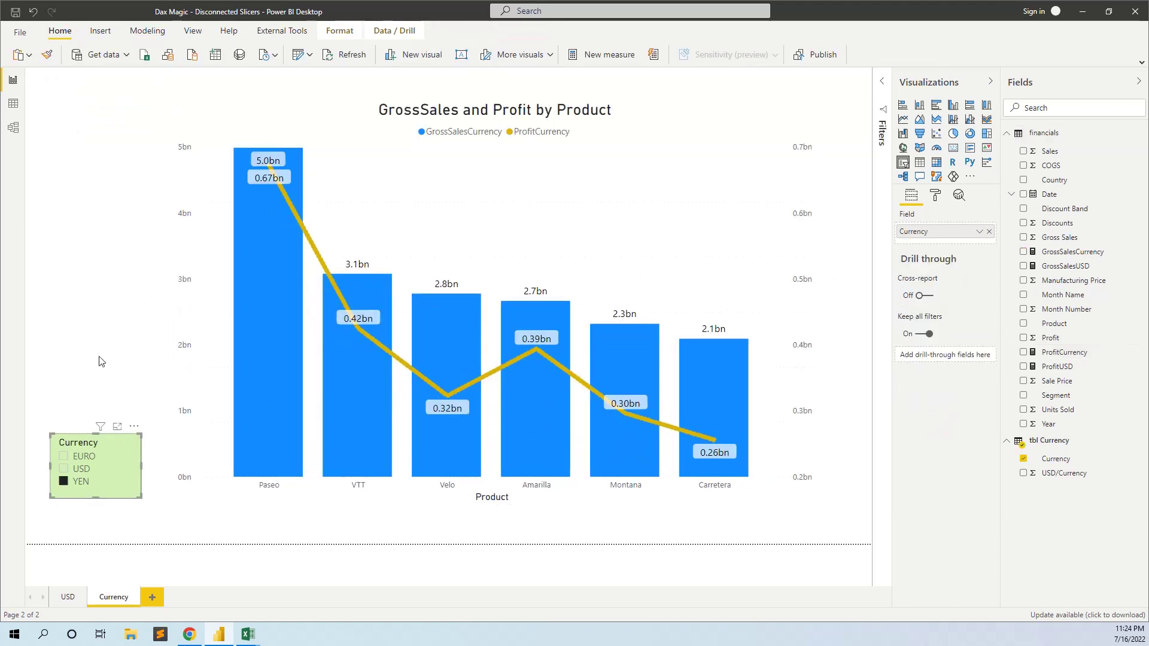